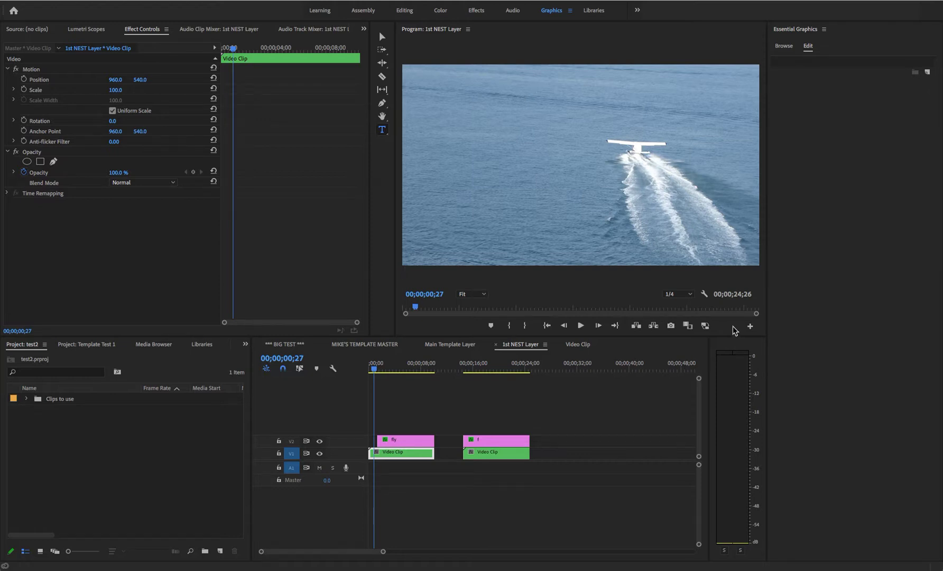
Scrub the playhead into the first V2 title clip, near 00;00;03;28, to show the white 'fly' title.
left_click(402, 373)
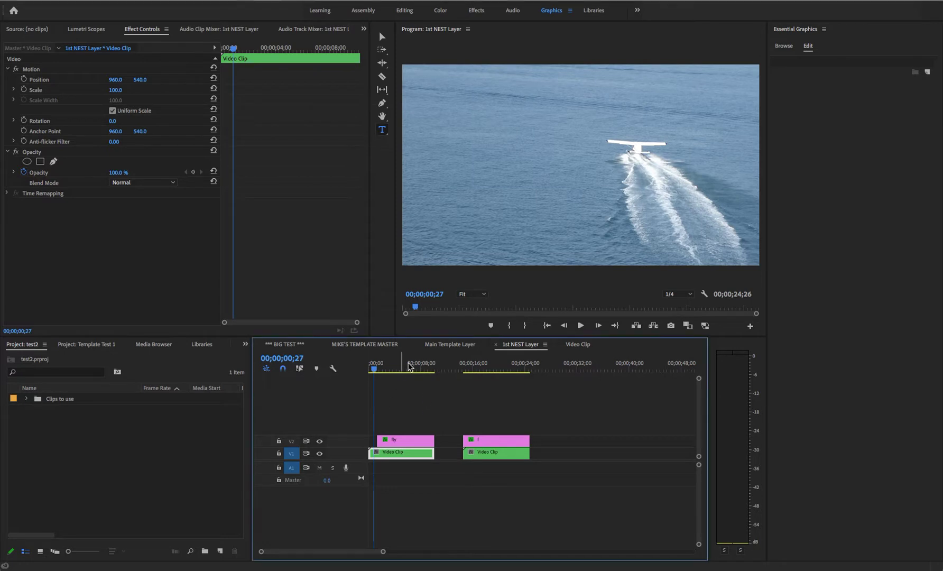
left_click(385, 363)
left_click_drag(387, 363, 397, 363)
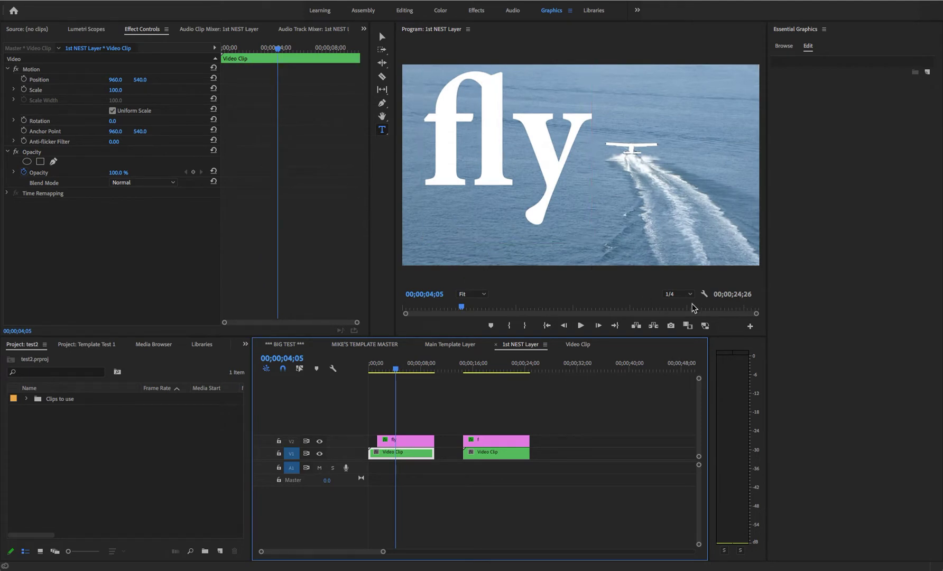
mouse_move(404, 364)
left_mouse_down()
mouse_move(392, 368)
mouse_move(400, 365)
left_mouse_up()
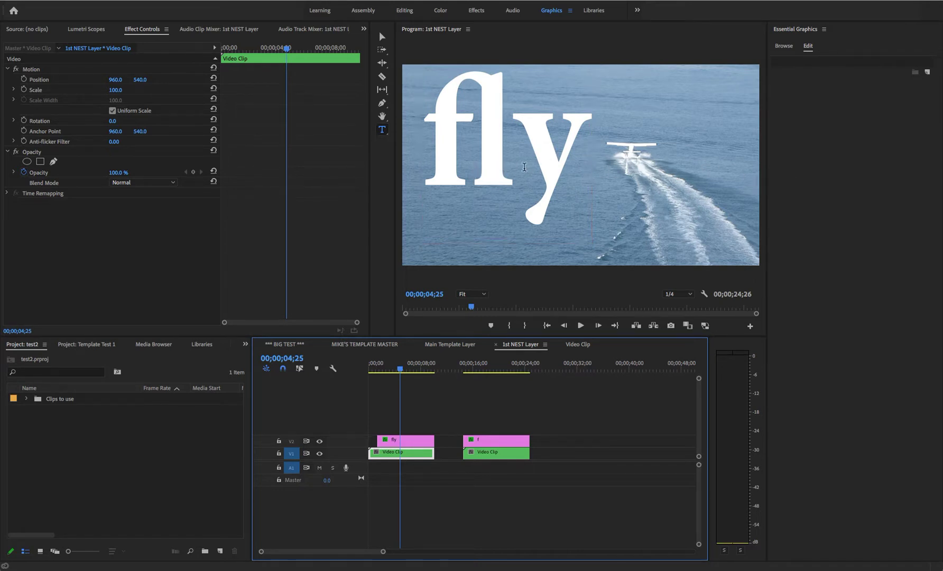
Select the 'fly' title text with the Type tool and place the cursor after the 'l'.
left_click(484, 168)
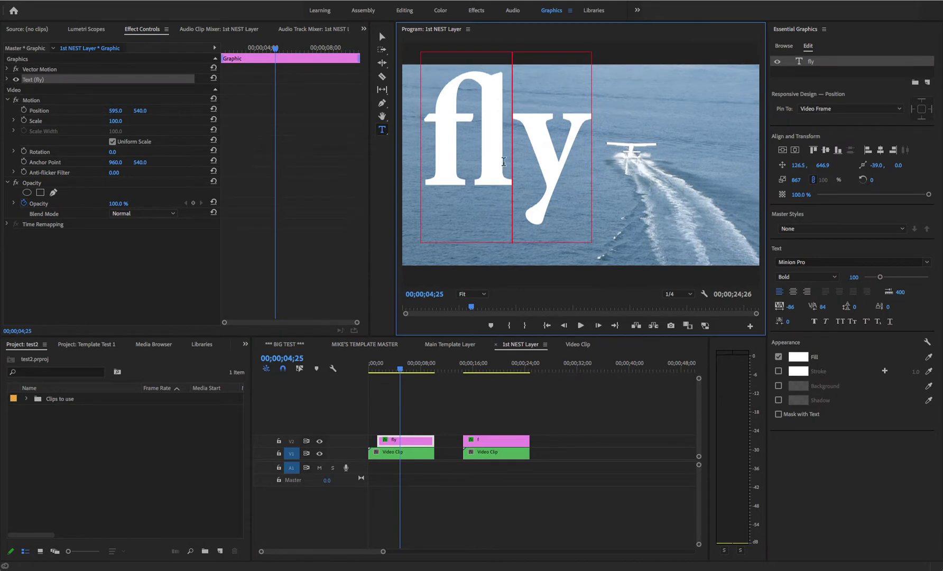
key("shift+Home")
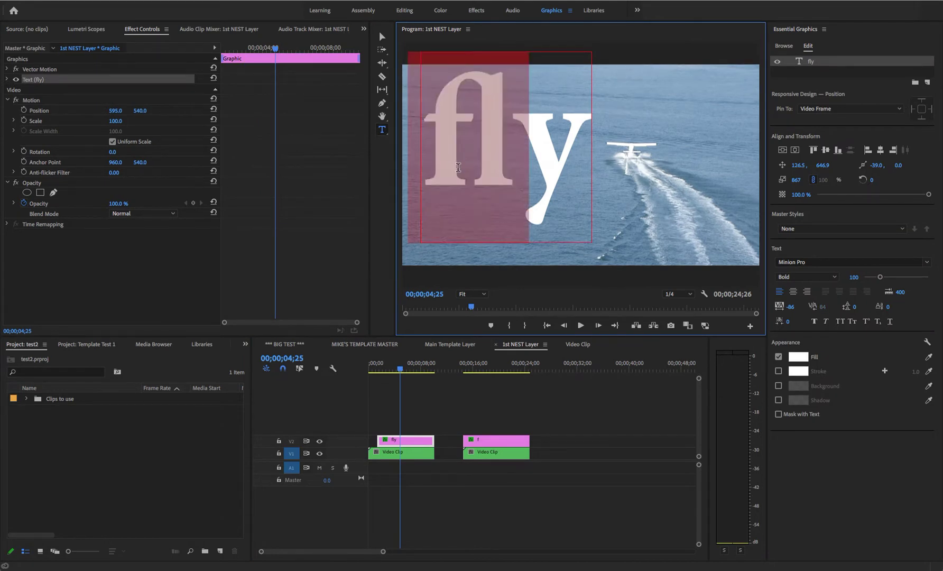
type("f")
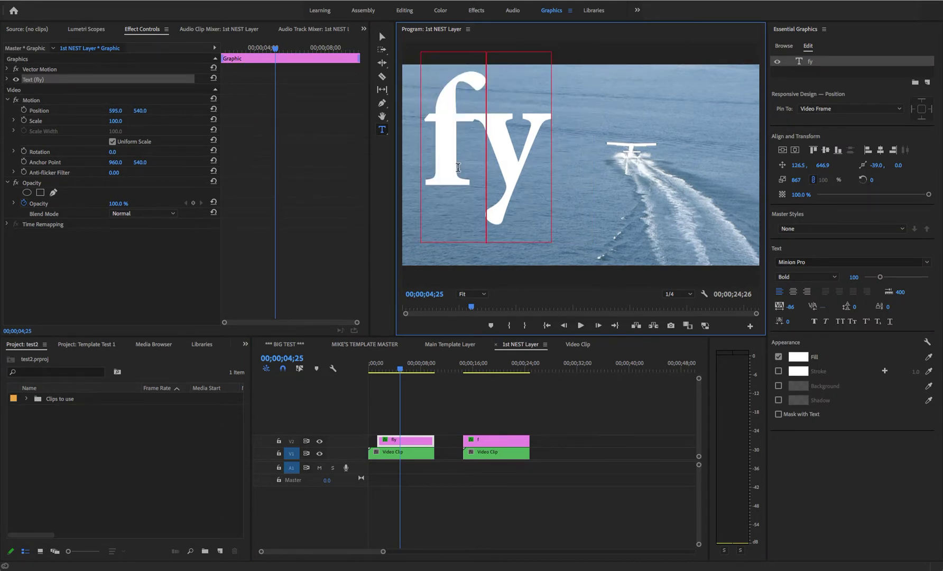
type("l")
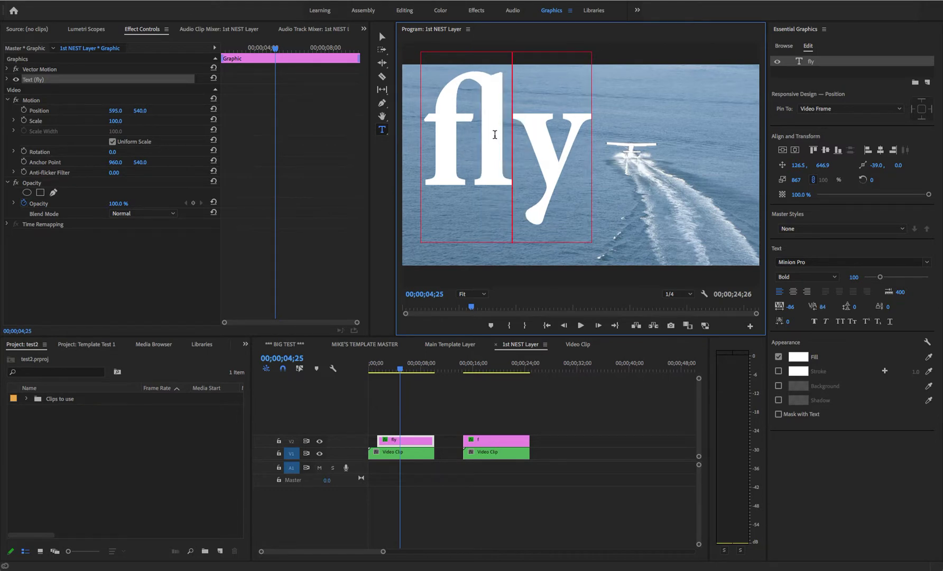
left_click_drag(428, 151, 510, 147)
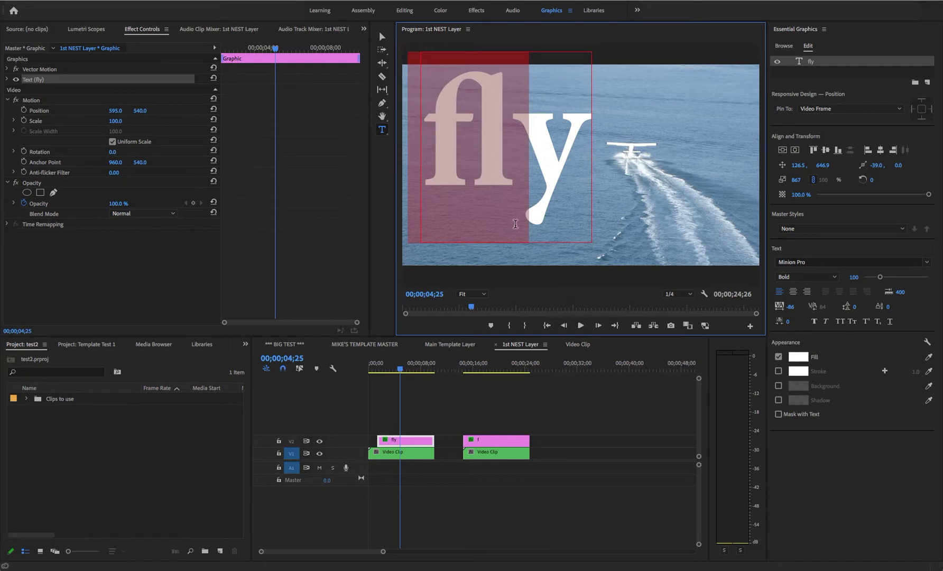
left_click(510, 169)
left_click_drag(505, 167, 466, 168)
key("Right")
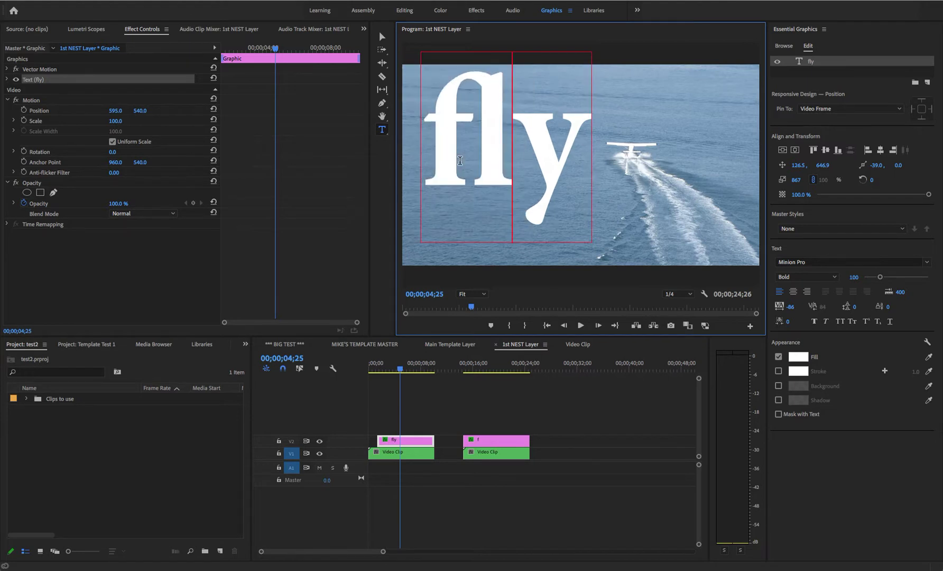
Replace the 'l' with 'i', then with 't', so the title reads 'fty'.
key("BackSpace")
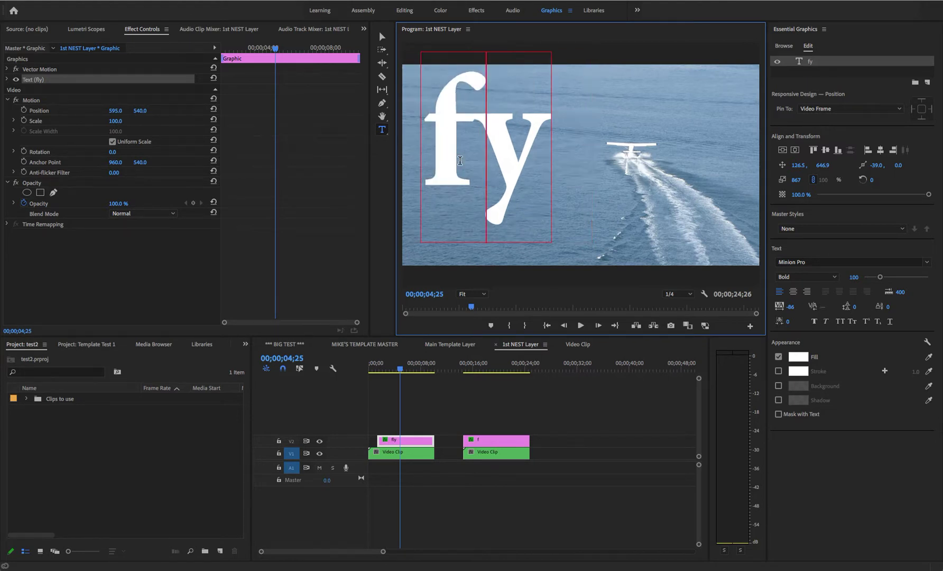
type("i")
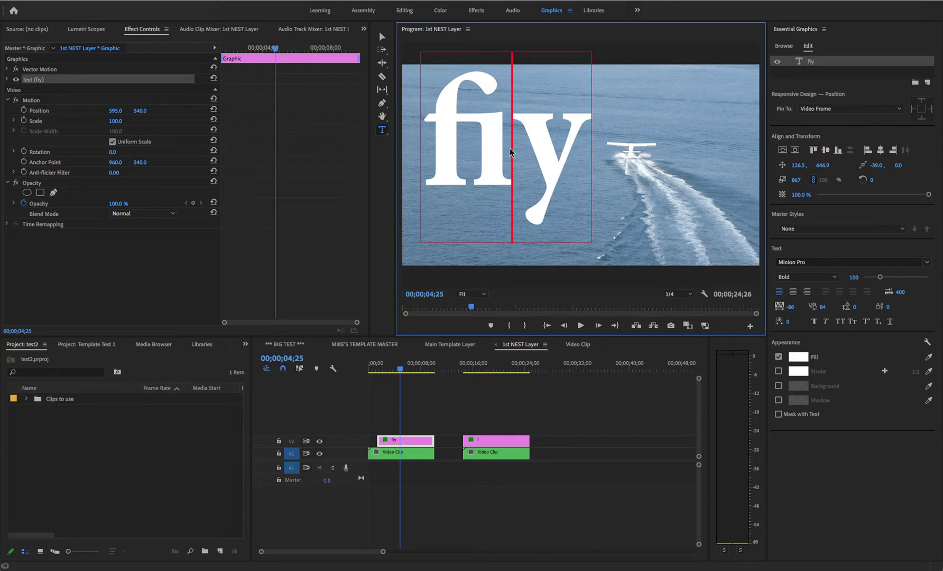
key("BackSpace")
type("t")
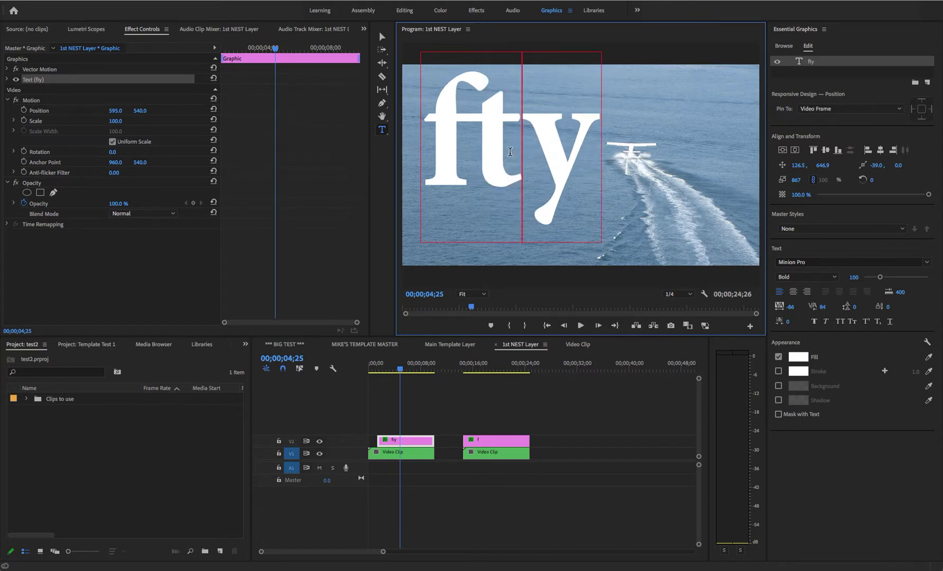
left_click_drag(517, 139, 428, 151)
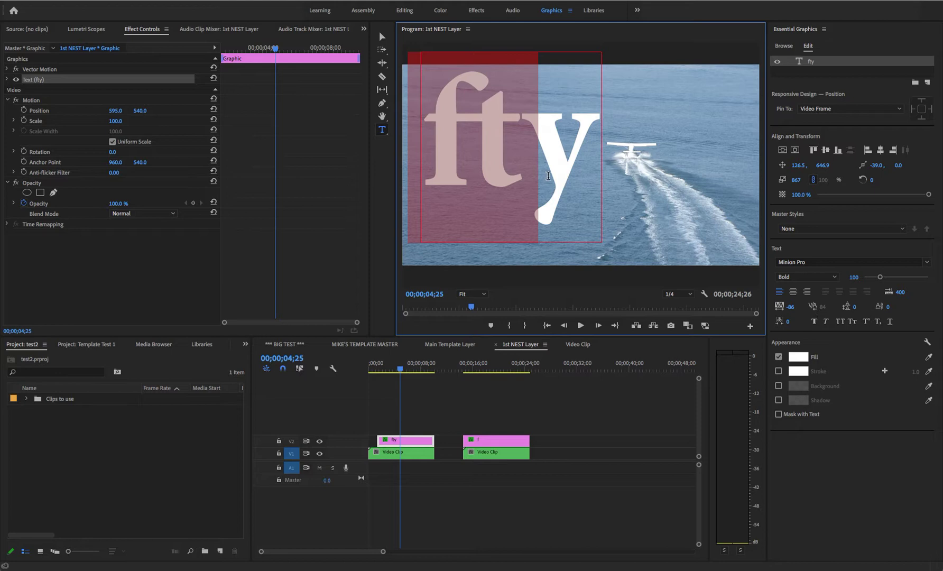
Select the whole 'fty' text and raise its tracking from 84 to 142.
left_click(579, 174)
left_click_drag(582, 178, 429, 180)
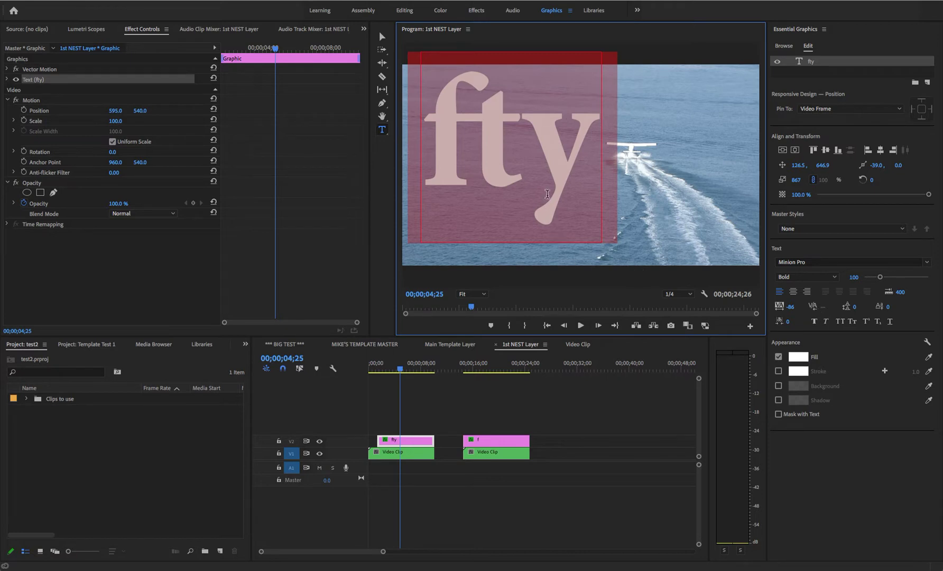
left_click(821, 306)
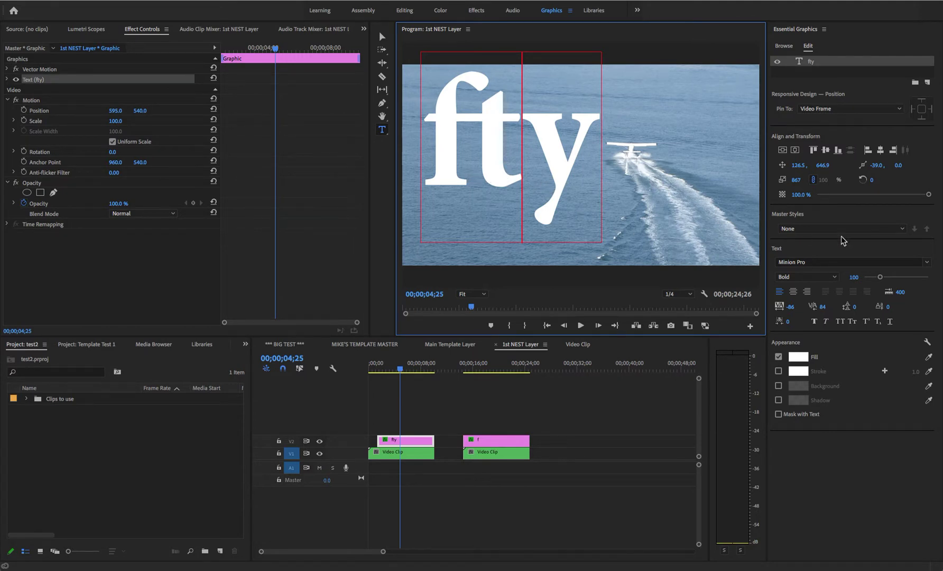
mouse_move(822, 306)
left_mouse_down()
mouse_move(848, 307)
mouse_move(818, 307)
left_mouse_up()
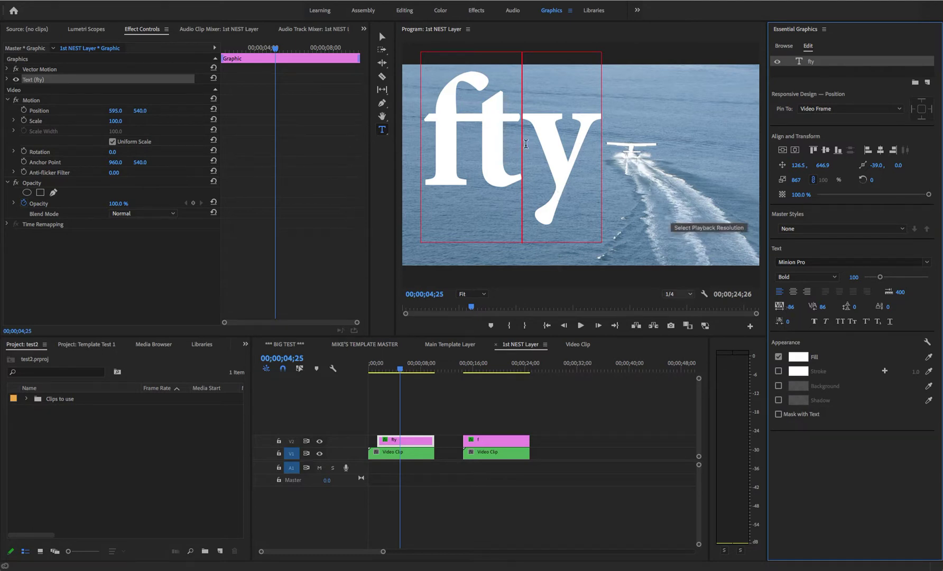
Scrub the playhead forward to the second title clip near 00;00;18;28.
left_click(471, 140)
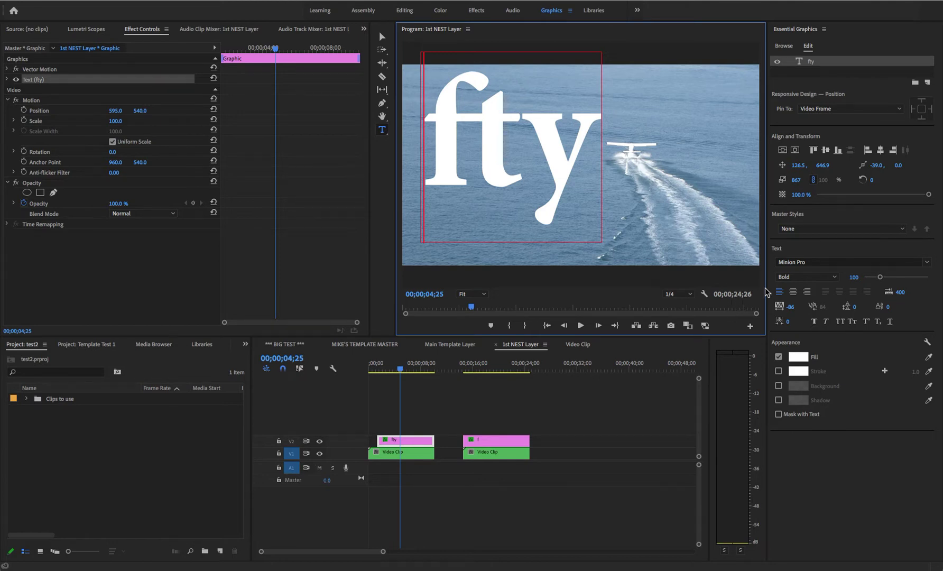
left_click_drag(401, 368, 491, 365)
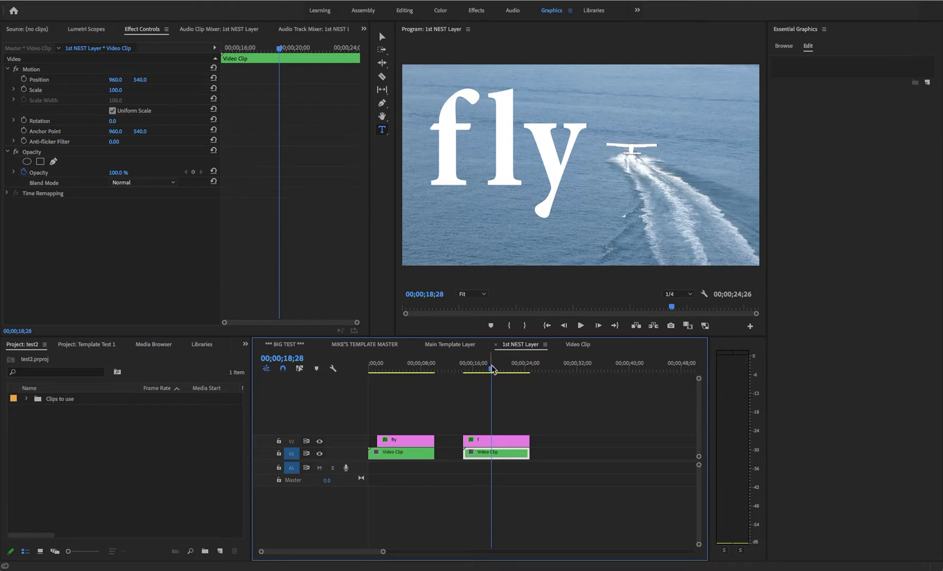
Compare the first 'fty' title at 00;00;06;03 with the second 'fly' title at 00;00;19;21.
left_click(492, 367)
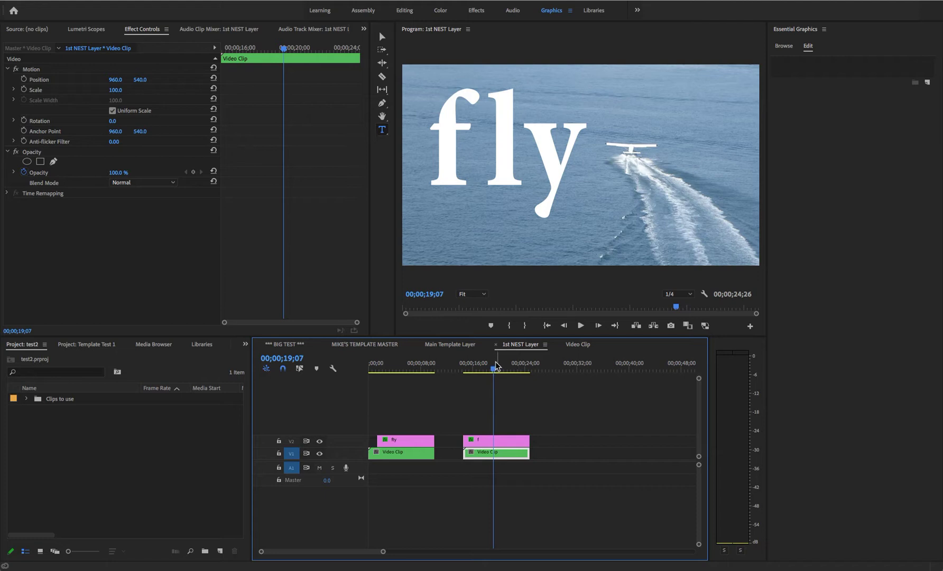
left_click_drag(495, 369, 489, 368)
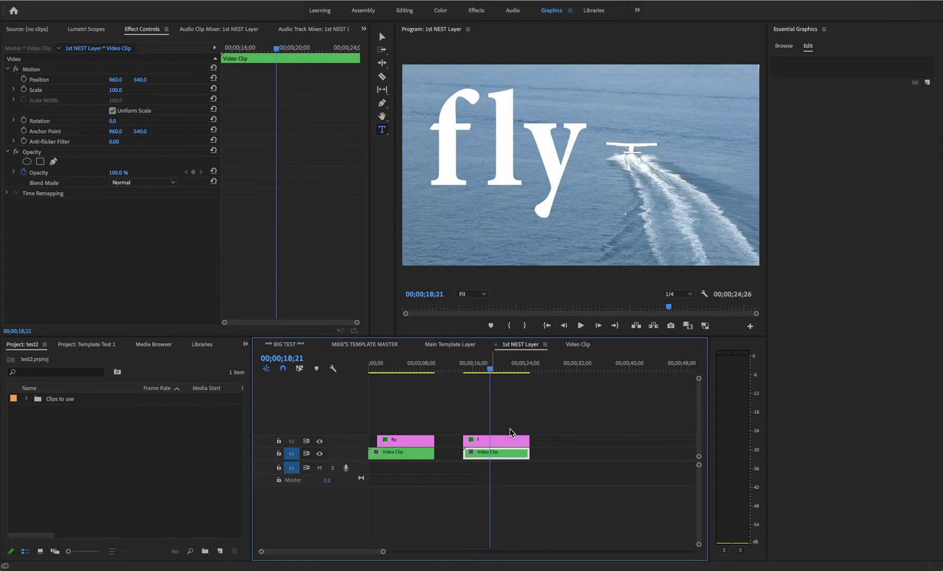
left_click(407, 364)
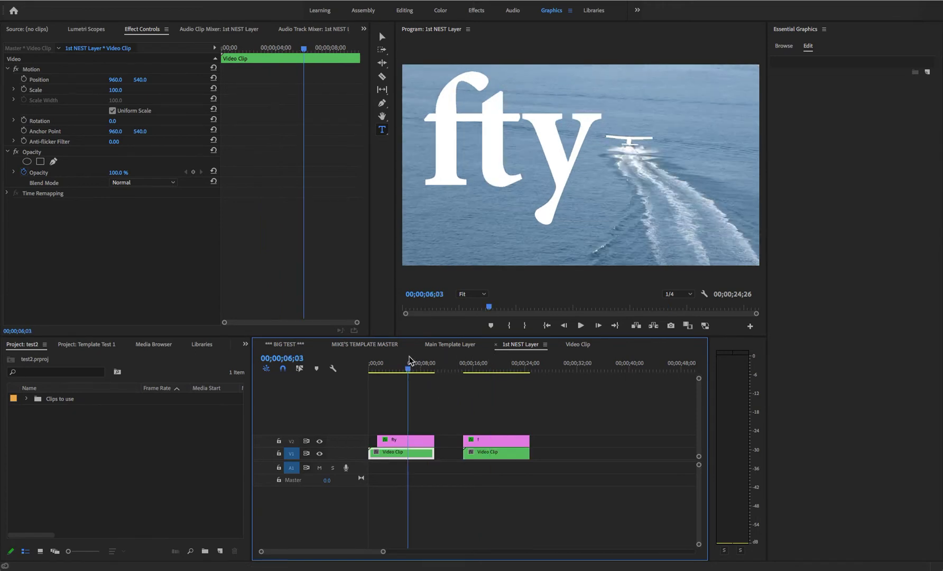
left_click(411, 440)
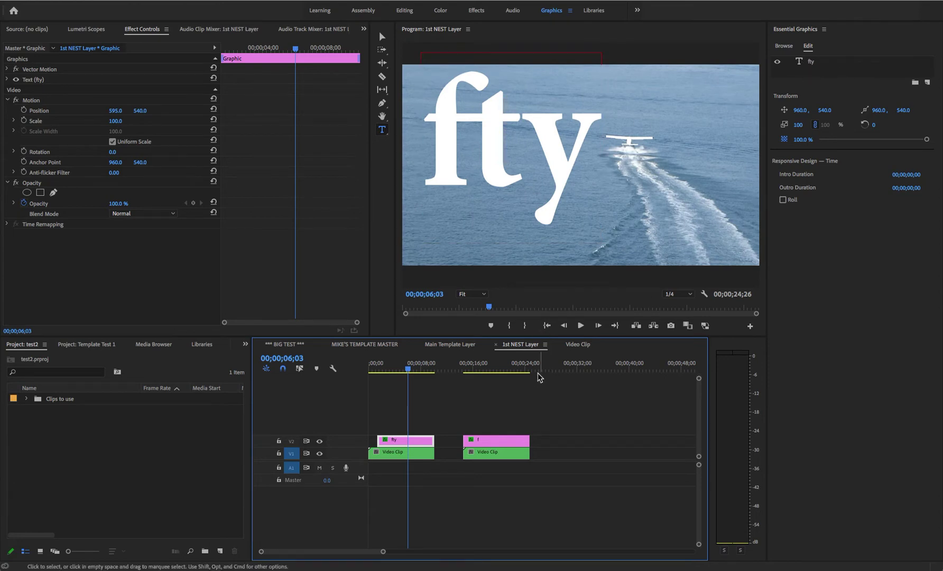
left_click(496, 365)
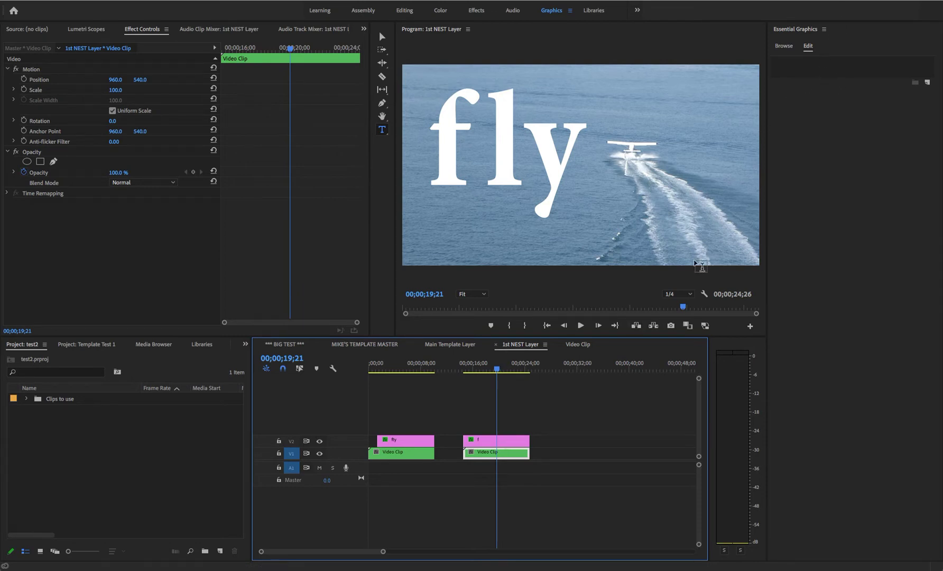
Select the second title graphic and clear its 'ly' text layer.
left_click(496, 440)
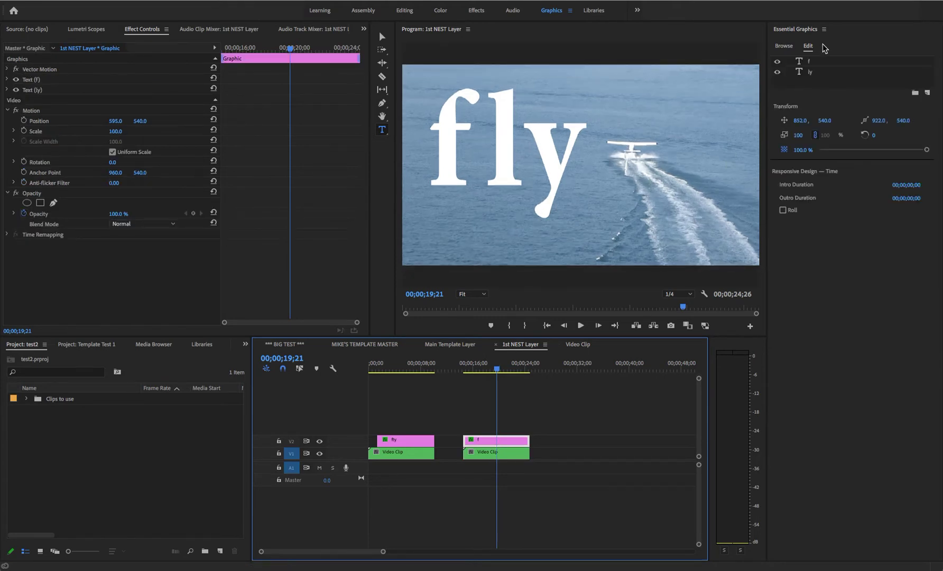
left_click(818, 75)
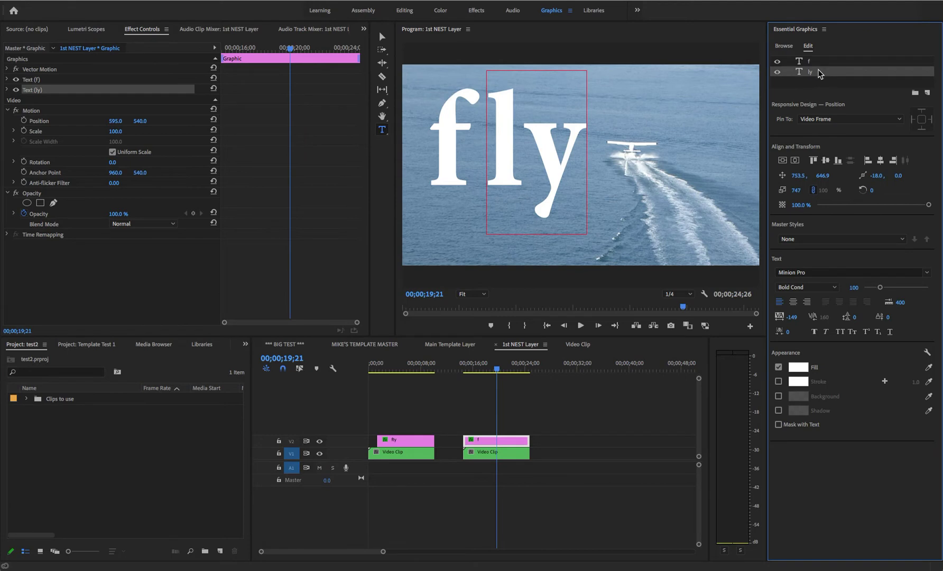
right_click(819, 73)
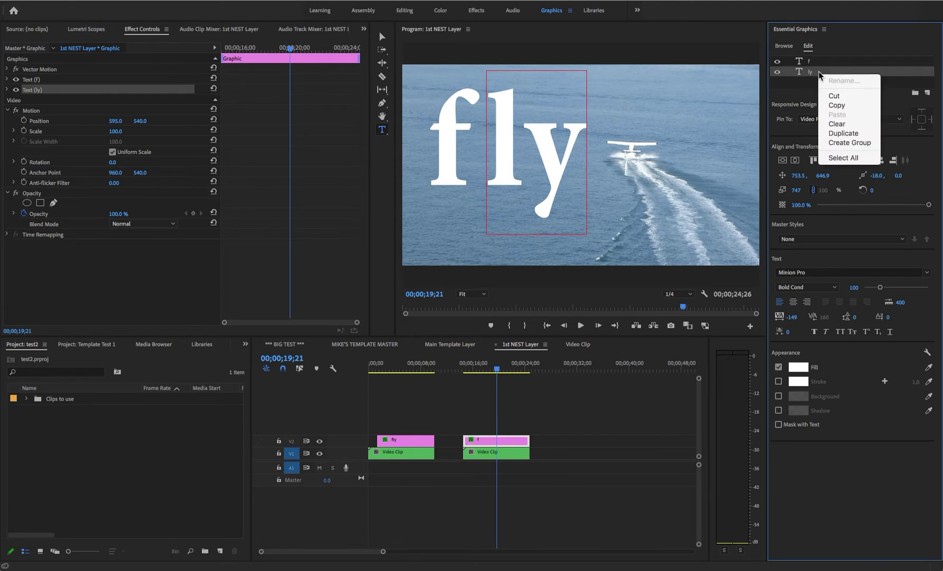
left_click(849, 125)
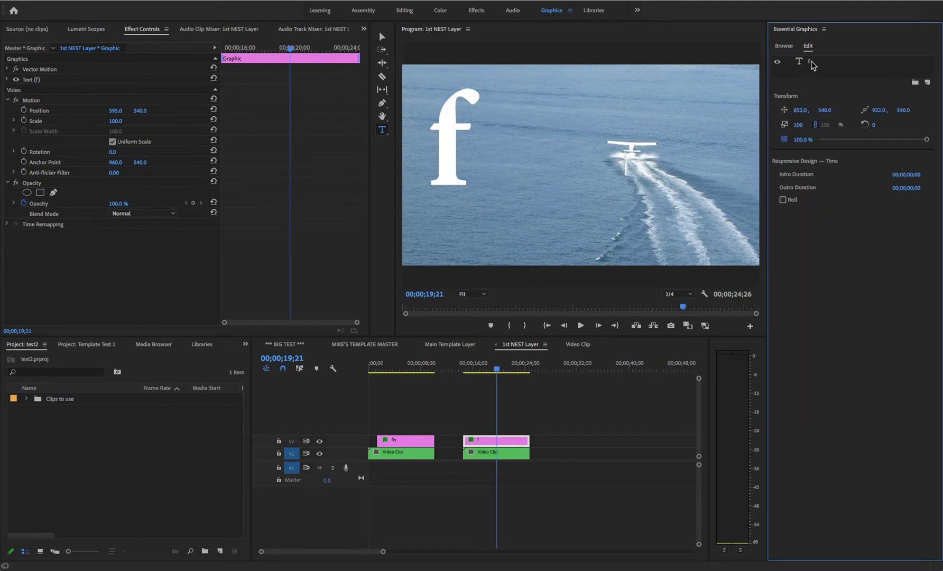
Duplicate the 'f' text layer, reorder the copies, and retype the duplicate as 'fy'.
left_click(813, 63)
right_click(821, 65)
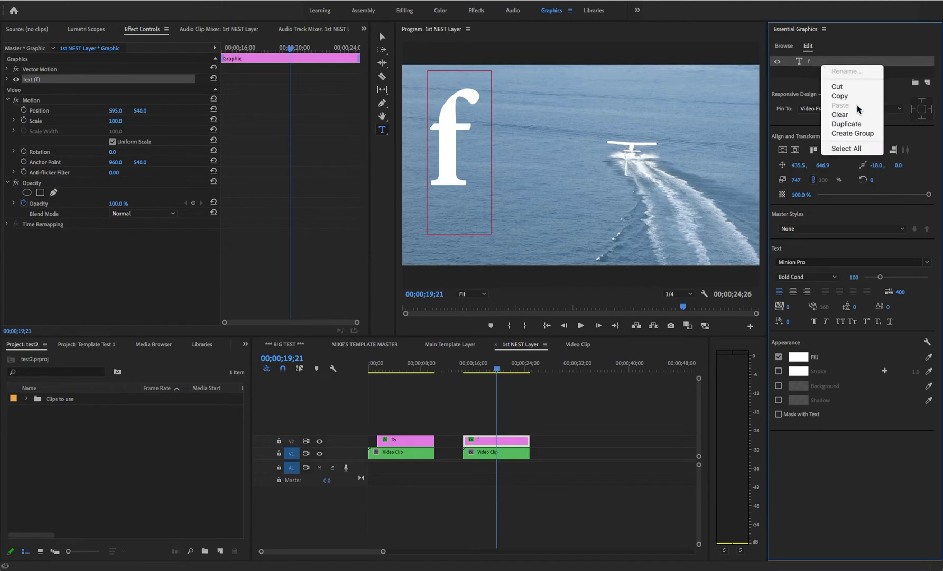
left_click(851, 123)
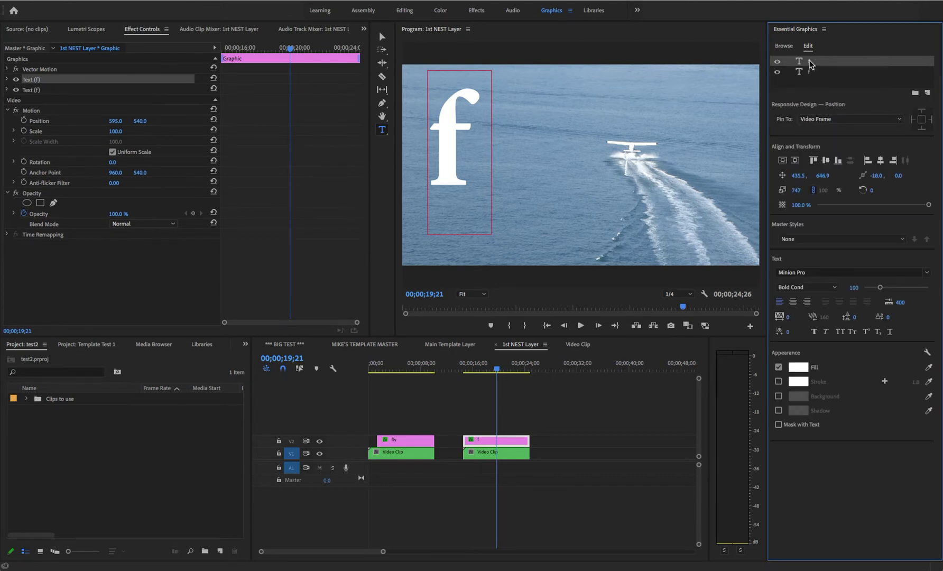
left_click_drag(811, 64, 817, 78)
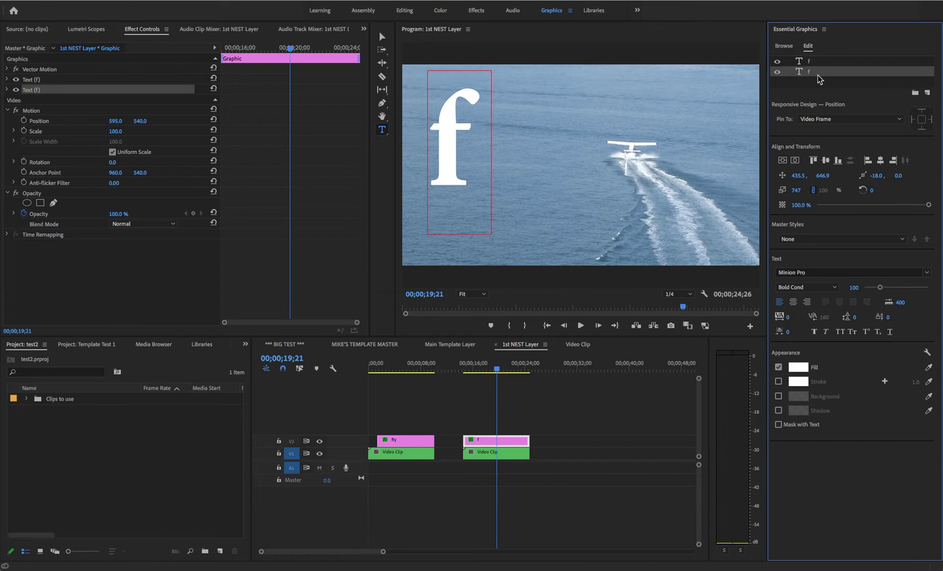
left_click(484, 149)
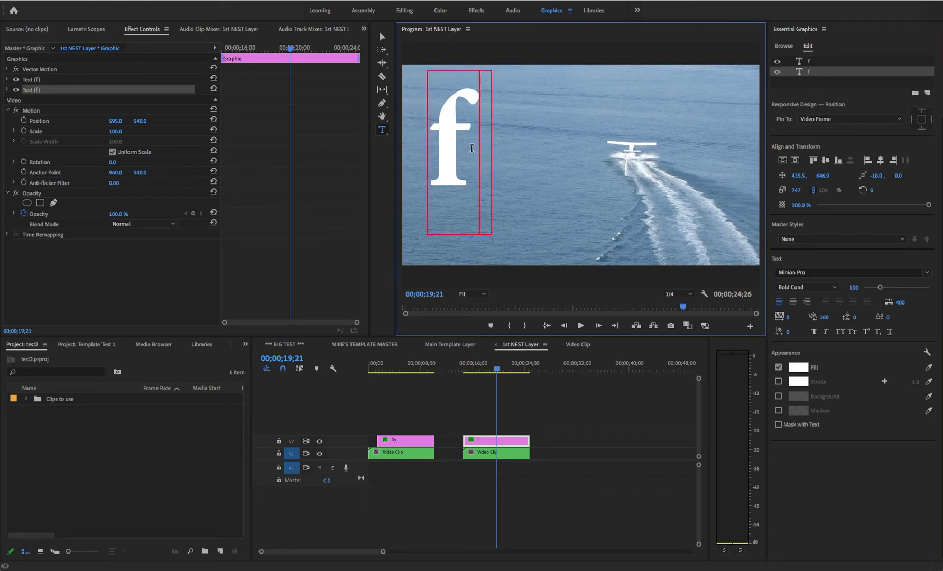
double_click(487, 151)
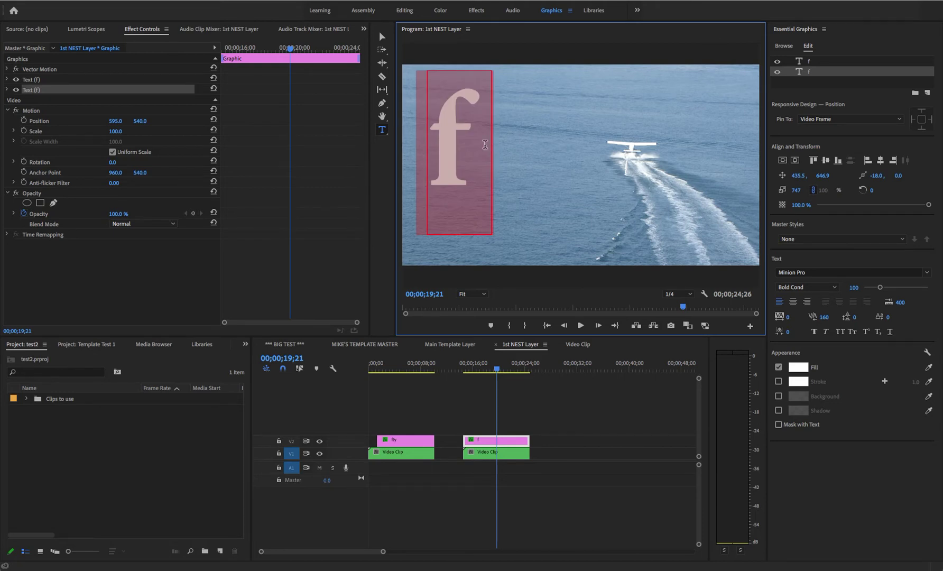
type("fy")
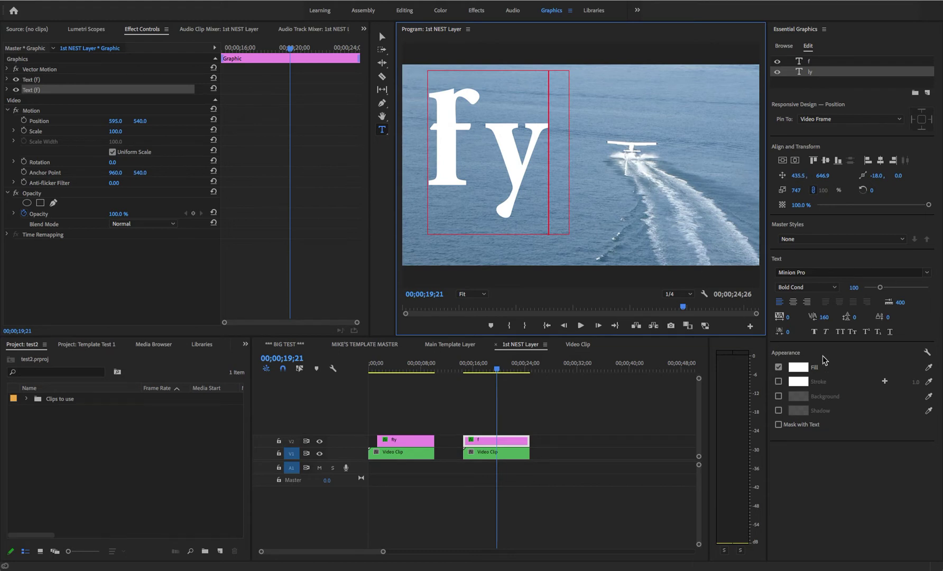
Move the 'ly' layer to X 751.5 and lower its tracking to 46 beside the 'f'.
left_click(826, 501)
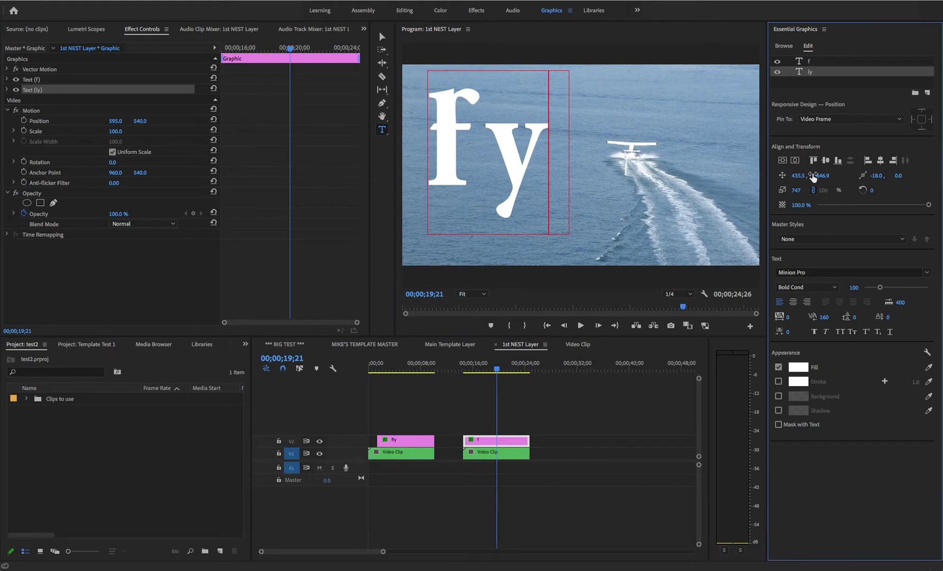
left_click_drag(798, 176, 914, 176)
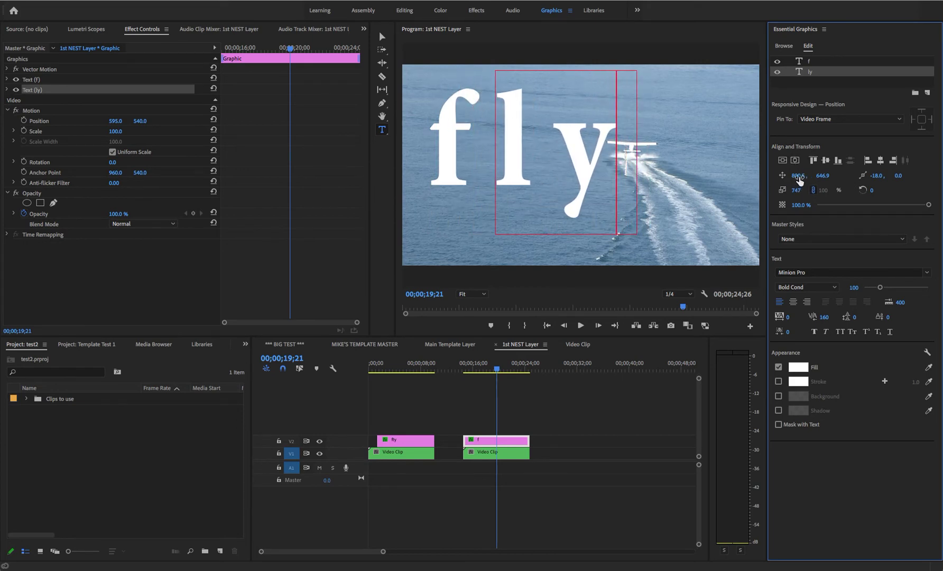
left_click_drag(798, 175, 783, 175)
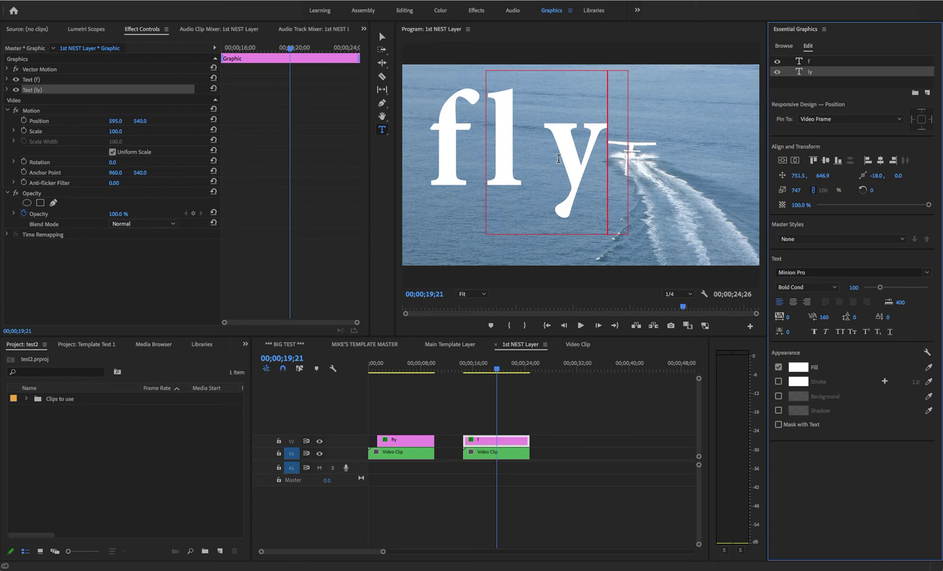
left_click_drag(824, 317, 762, 316)
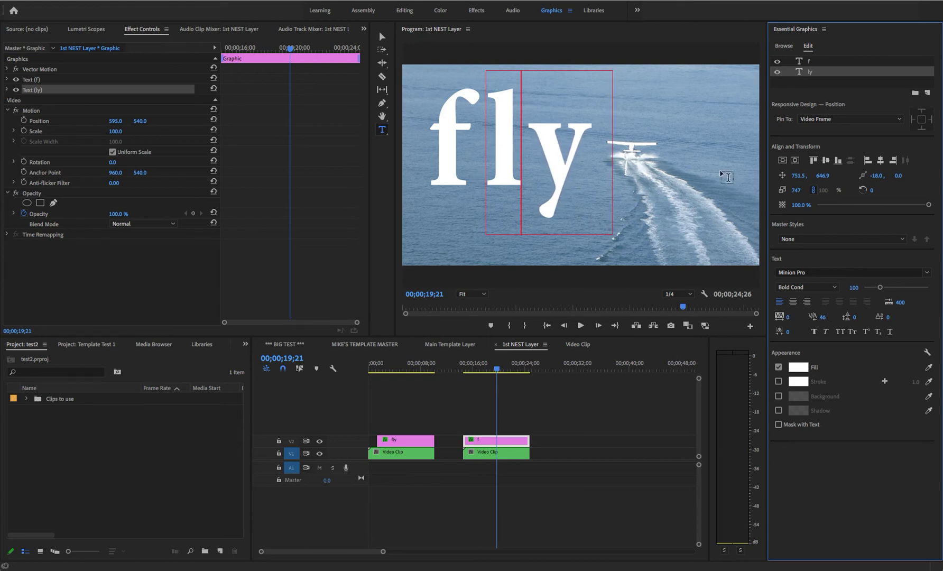
Select the V2 title clip at 00;00;20;20 and set its Position X to 917.0.
left_click(477, 387)
left_click(483, 370)
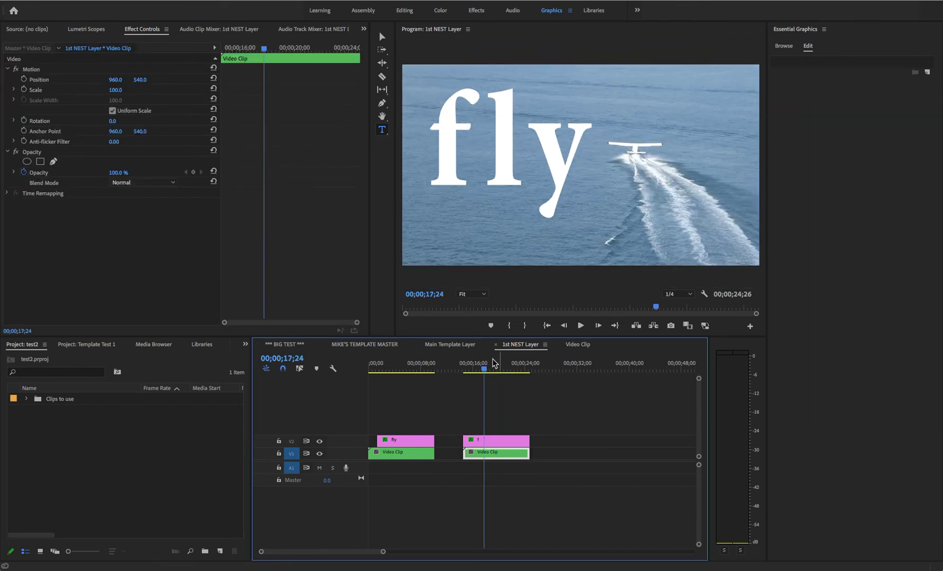
left_click_drag(495, 363, 502, 364)
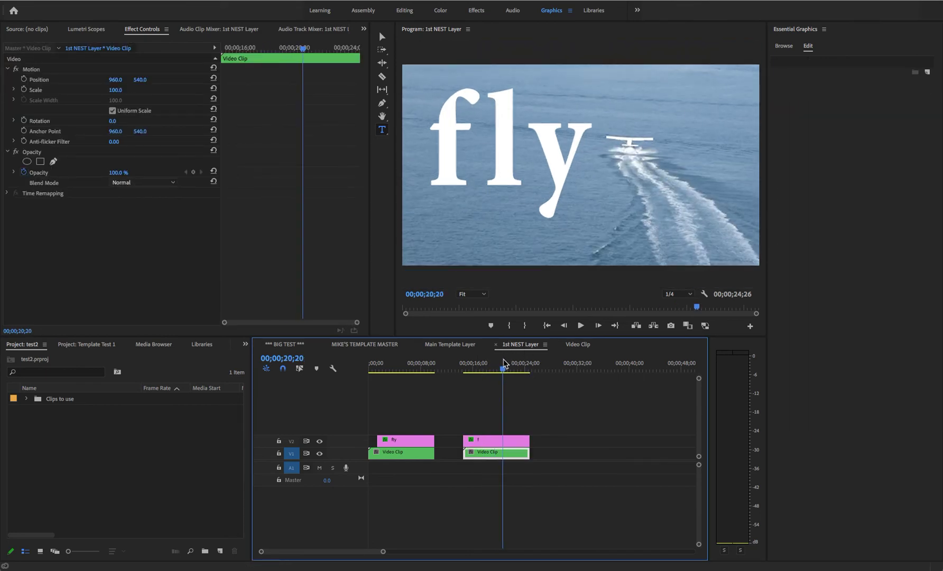
left_click(495, 440)
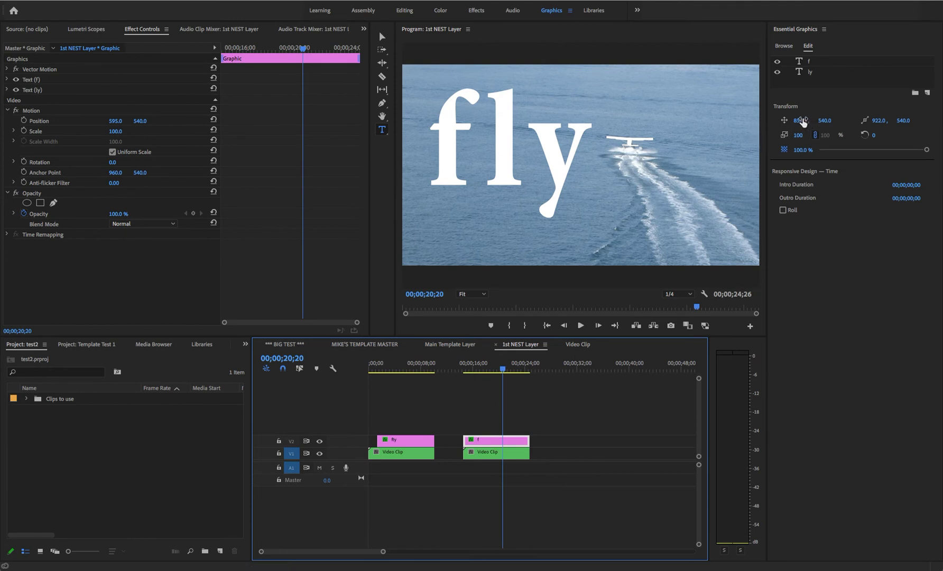
mouse_move(800, 120)
left_mouse_down()
mouse_move(928, 120)
mouse_move(800, 121)
mouse_move(866, 120)
mouse_move(818, 121)
left_mouse_up()
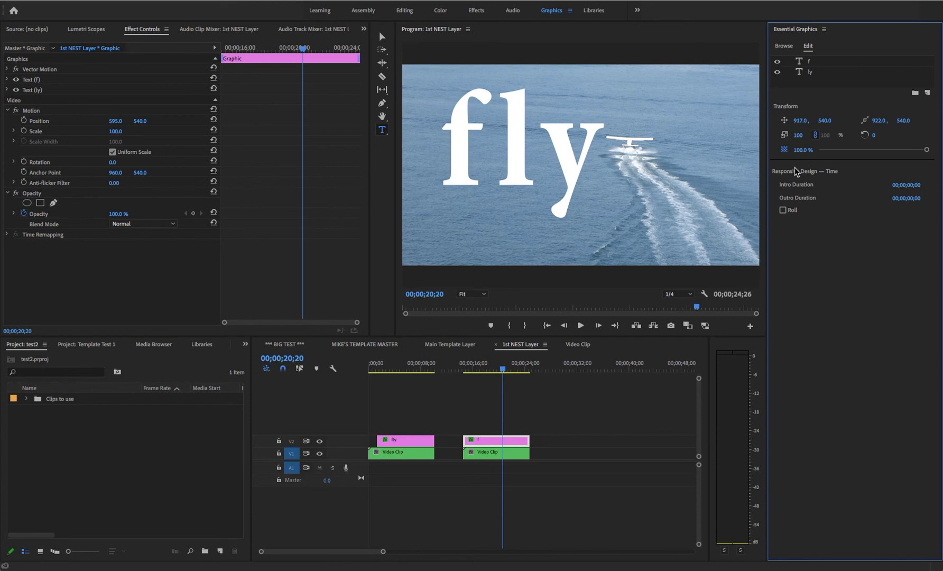
Save the project with Ctrl+S.
key("ctrl+s")
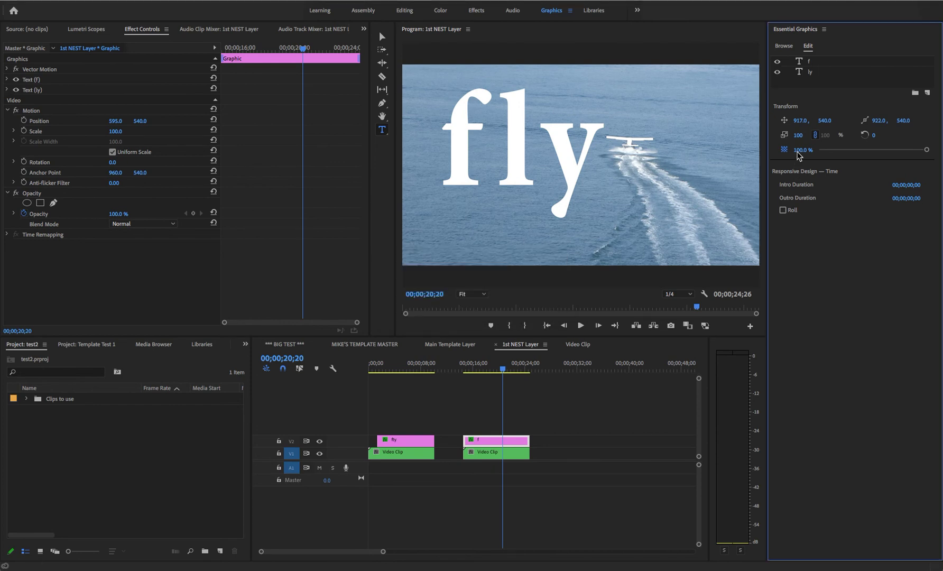